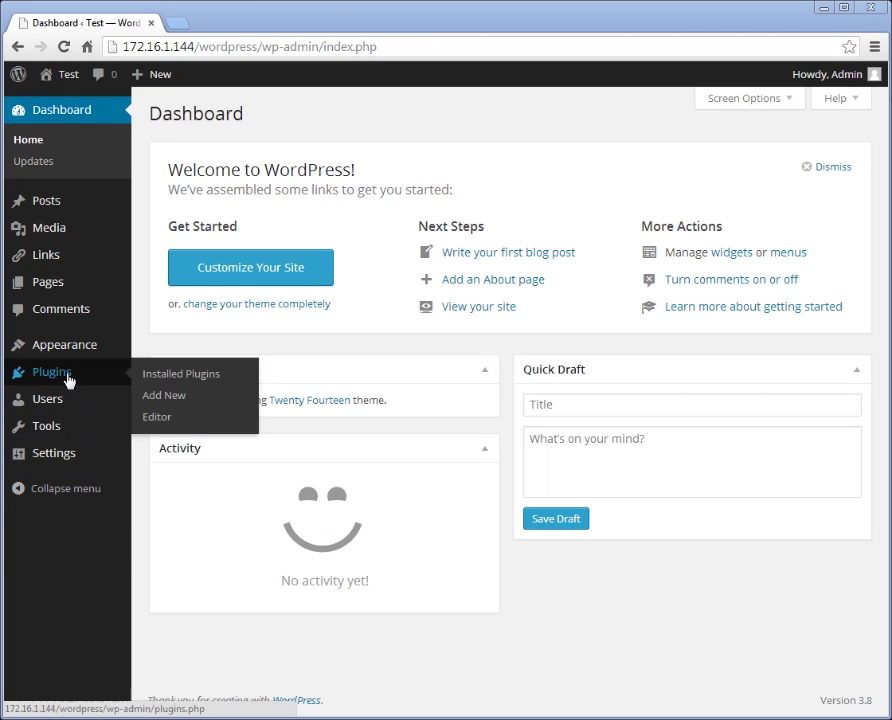
Find Bizify.me 1.4.7 by searching 'bizify', then install and activate it.
left_click(176, 400)
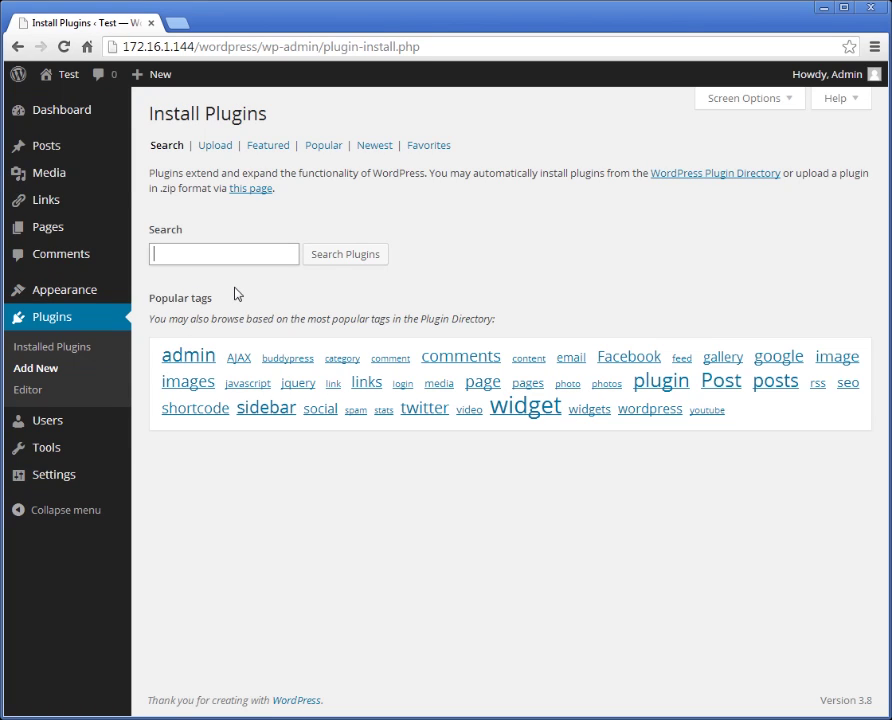
type("bizify")
key("Return")
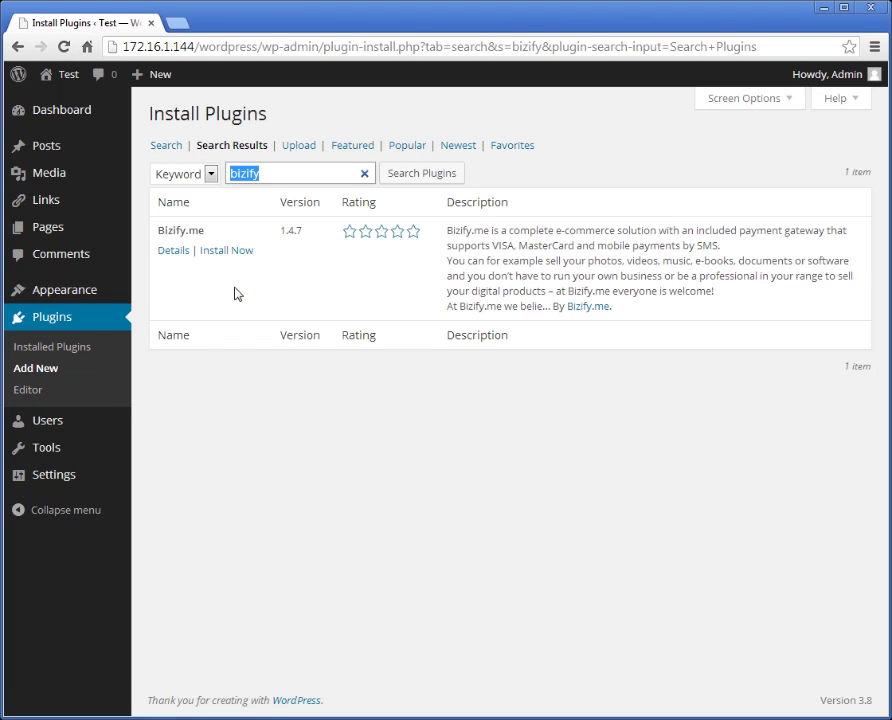
left_click(228, 254)
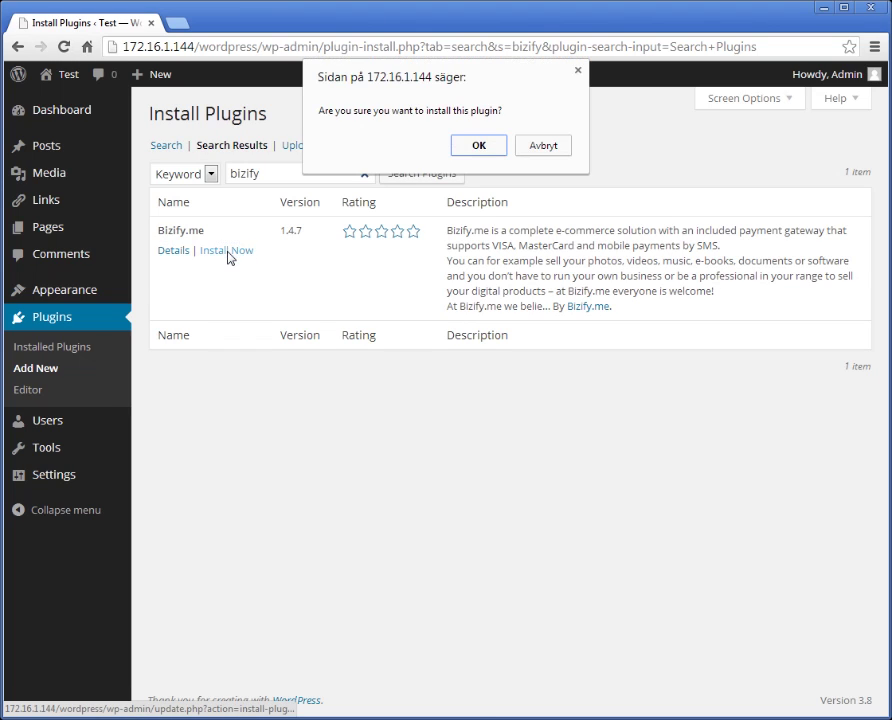
left_click(481, 150)
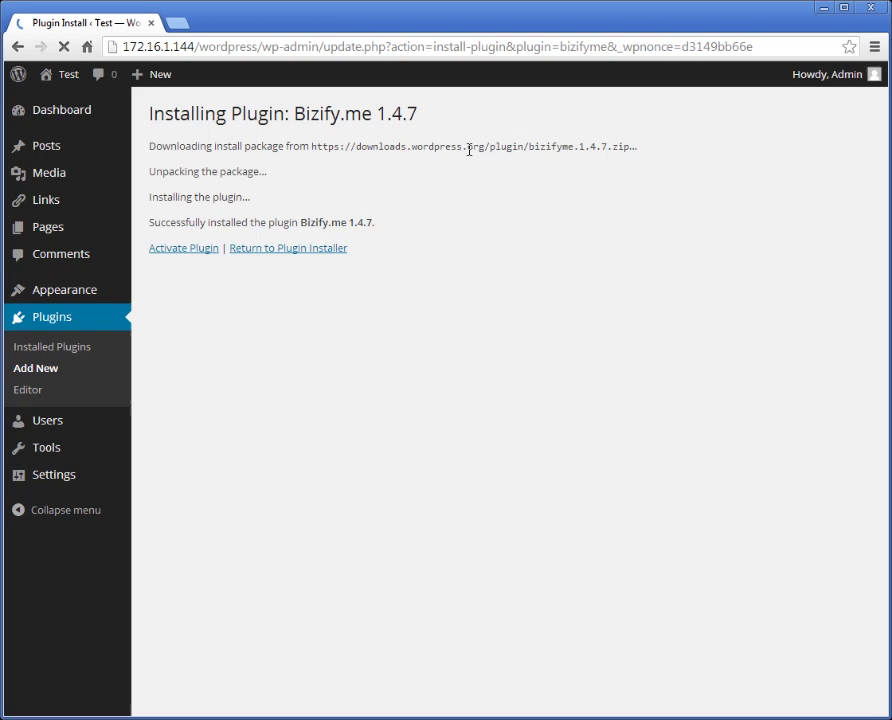
left_click(194, 254)
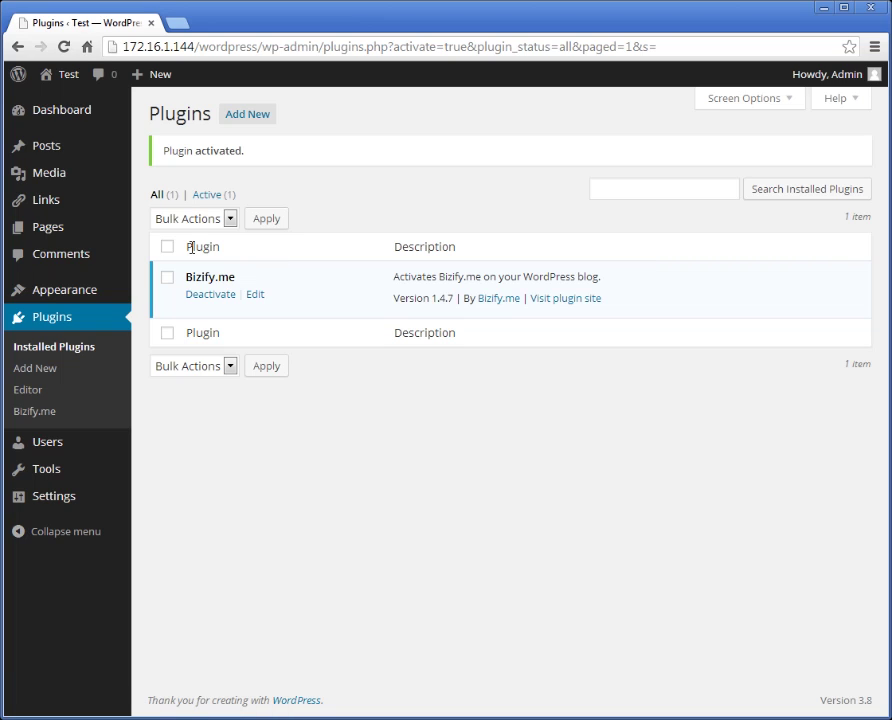
mouse_move(46, 146)
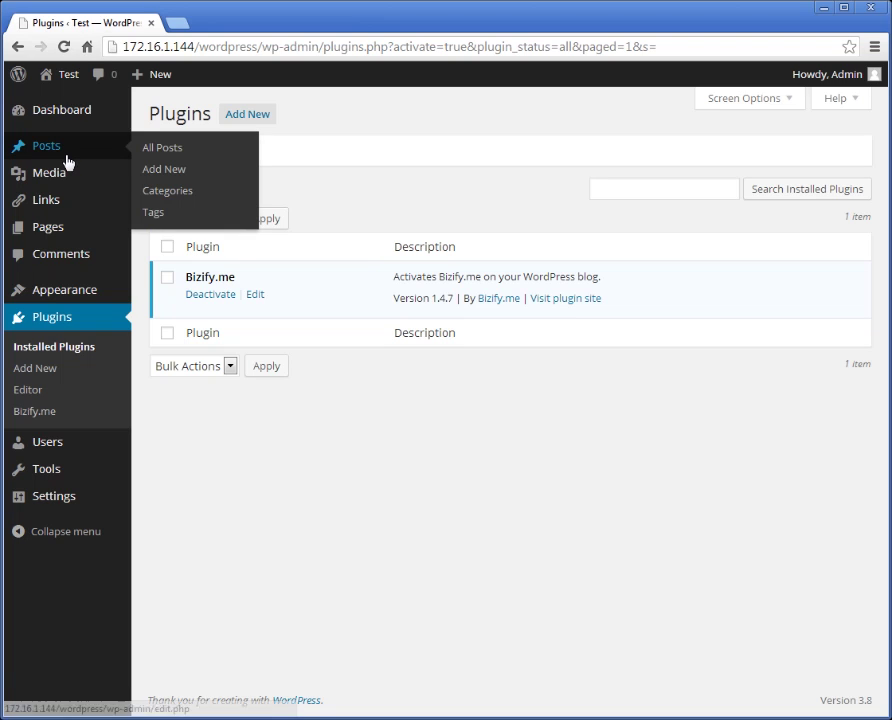
Create a new post titled 'New blog post' with body text 'Testing a new blog post'.
left_click(140, 170)
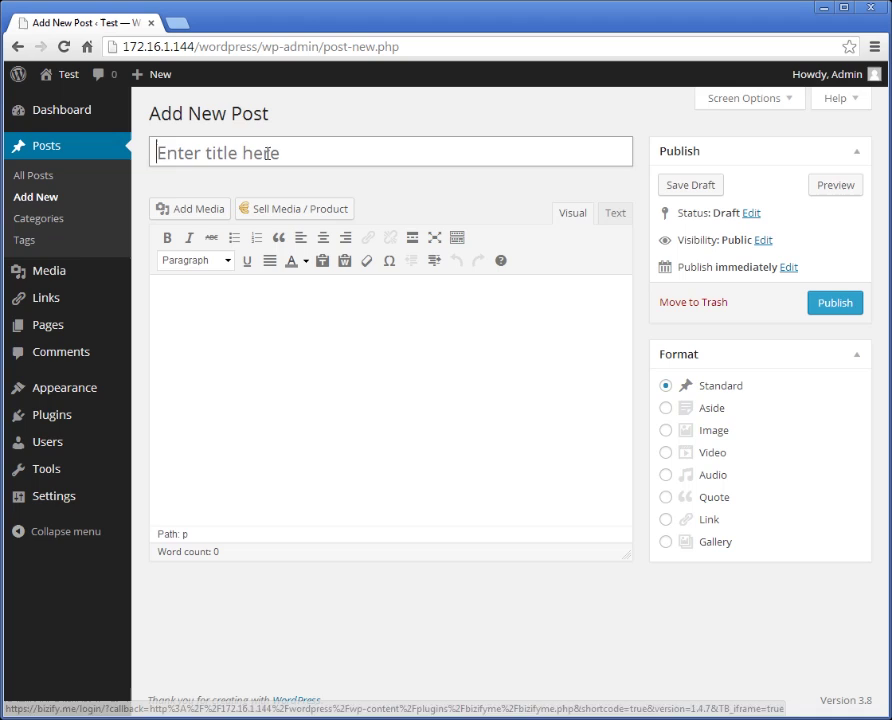
left_click(267, 153)
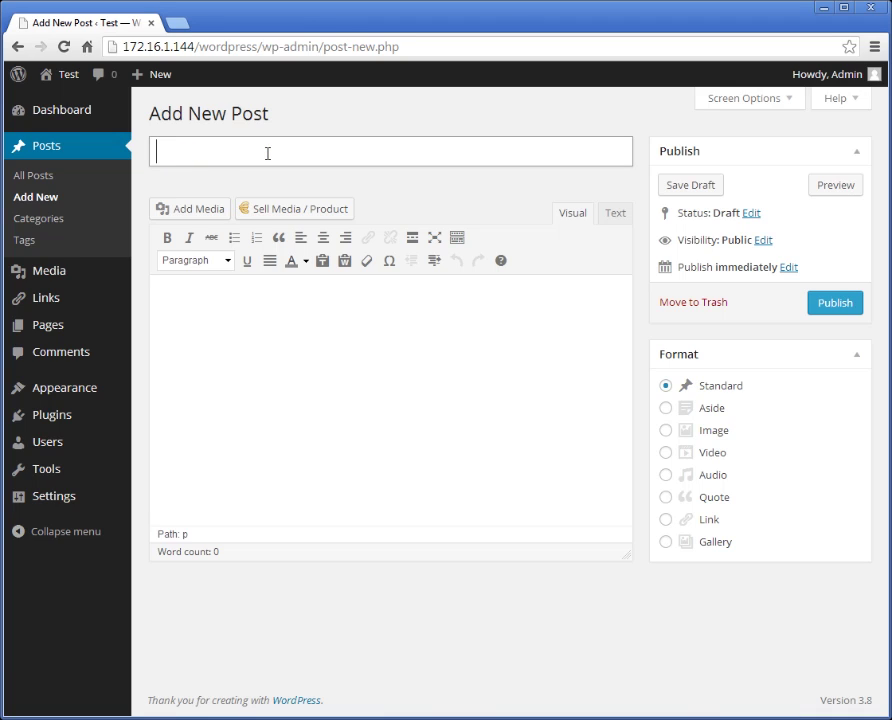
type("New blog post")
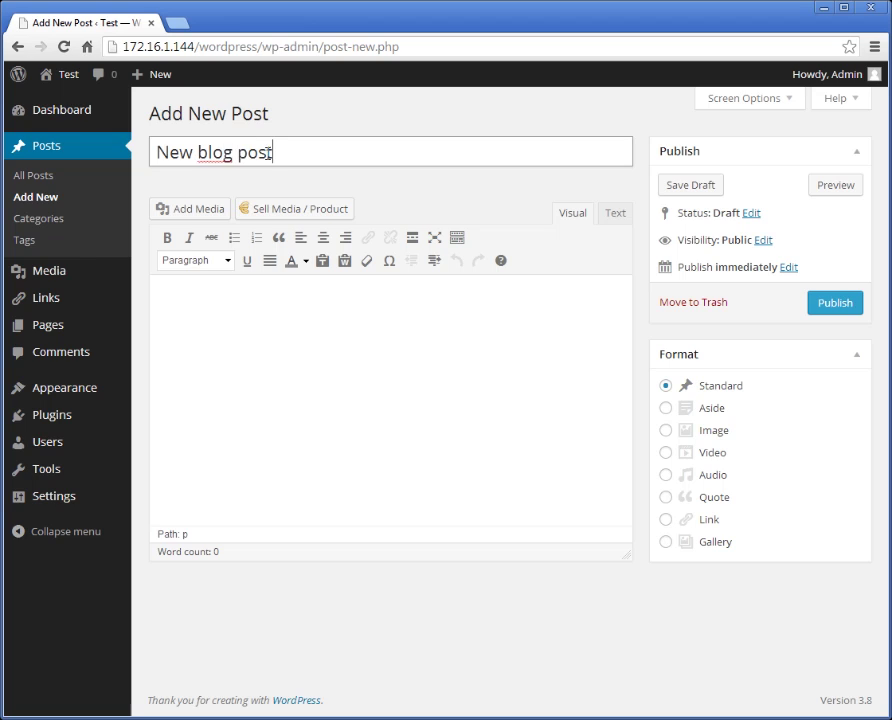
left_click(260, 334)
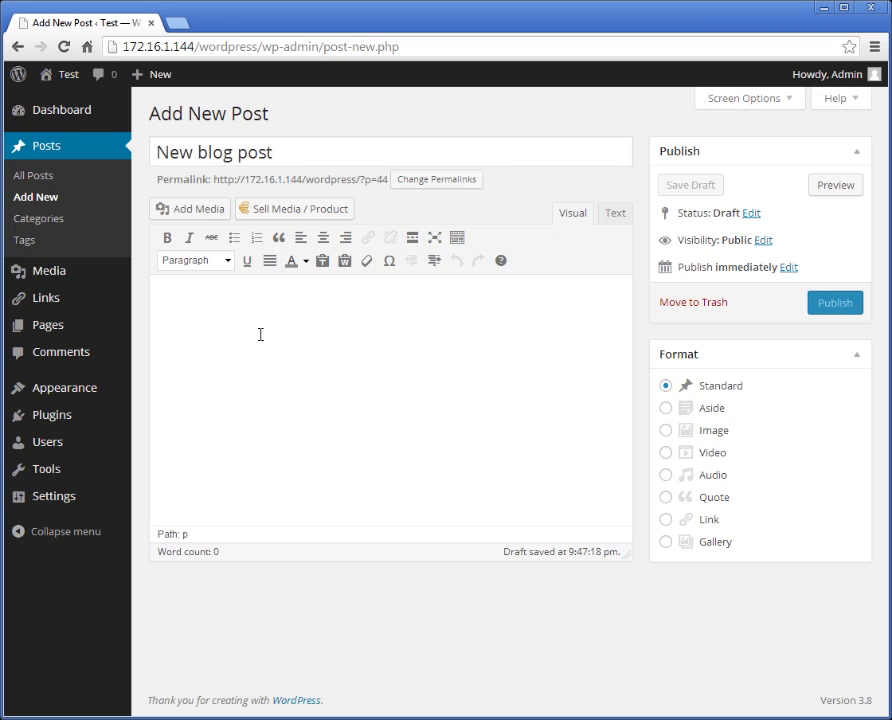
type("Testing")
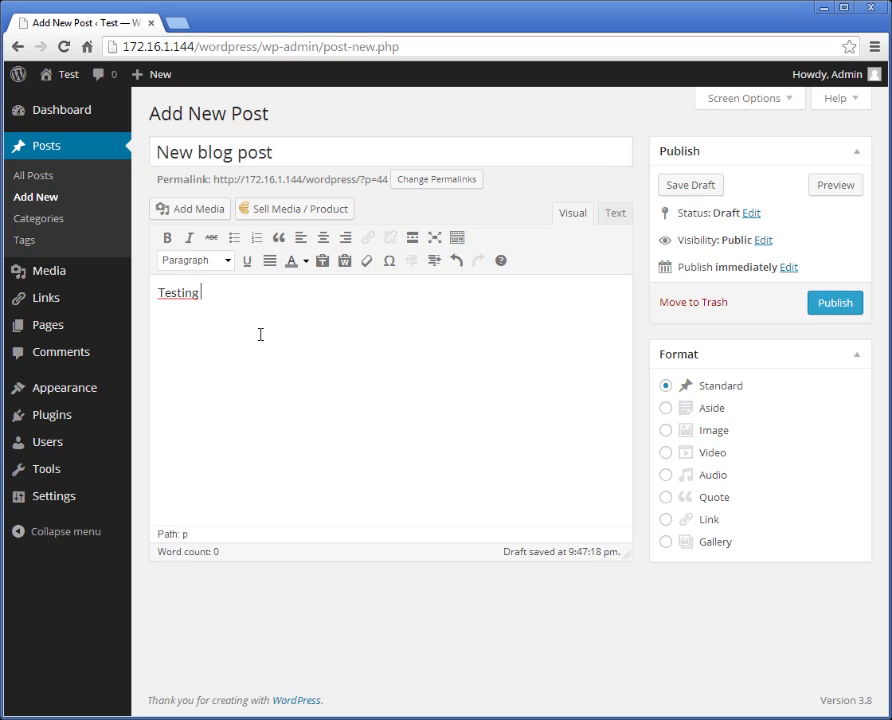
type(" a new blog post")
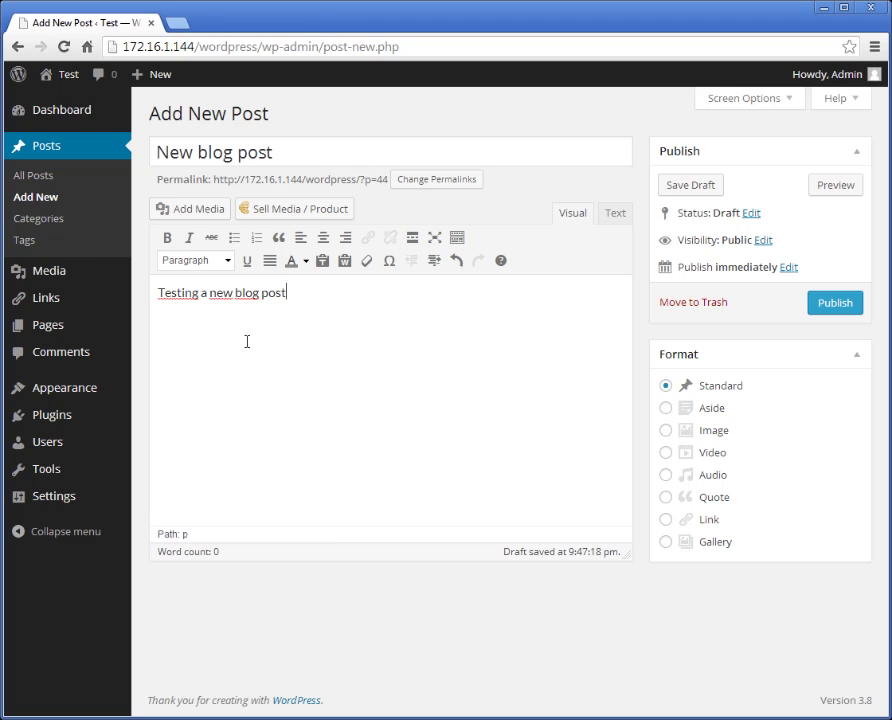
key("Return")
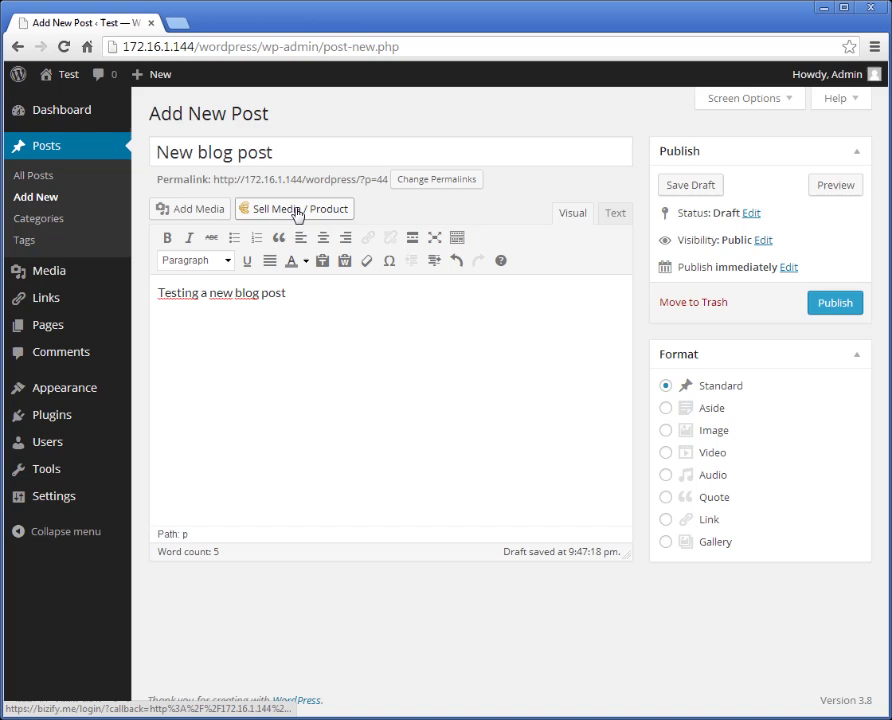
Start a new object for sale from Bizify.me's Sell Media window.
key("shift+Tab")
left_click(296, 212)
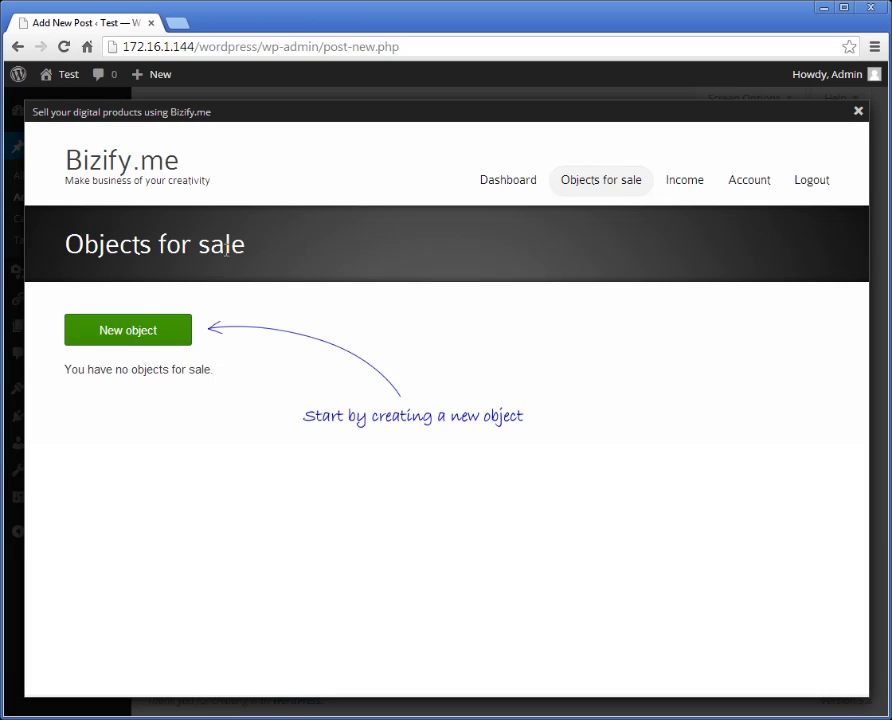
left_click(132, 338)
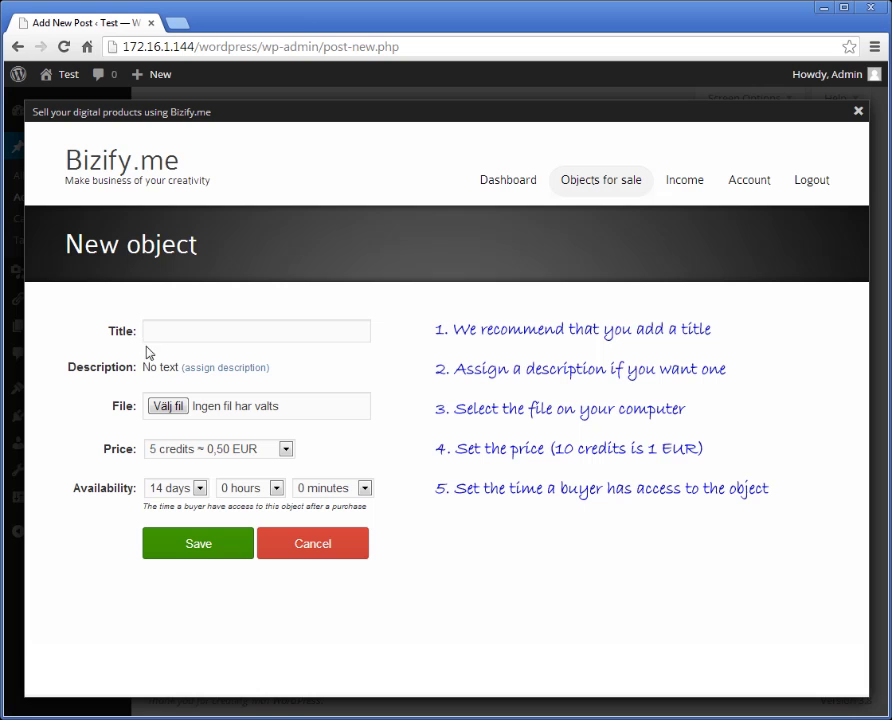
Attach image.jpg to the object and title it 'My image for sale'.
left_click(175, 414)
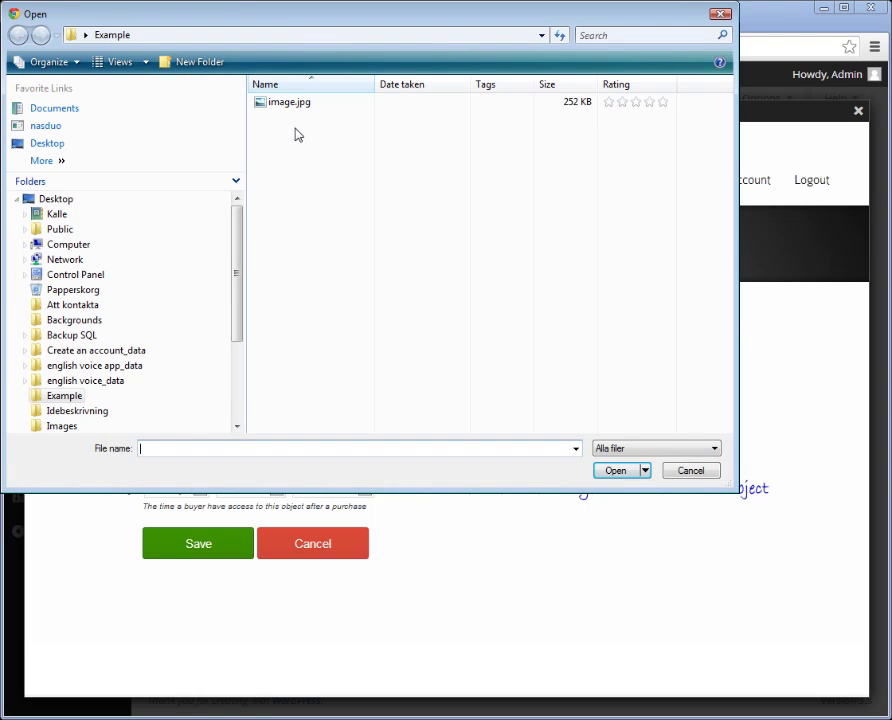
double_click(292, 104)
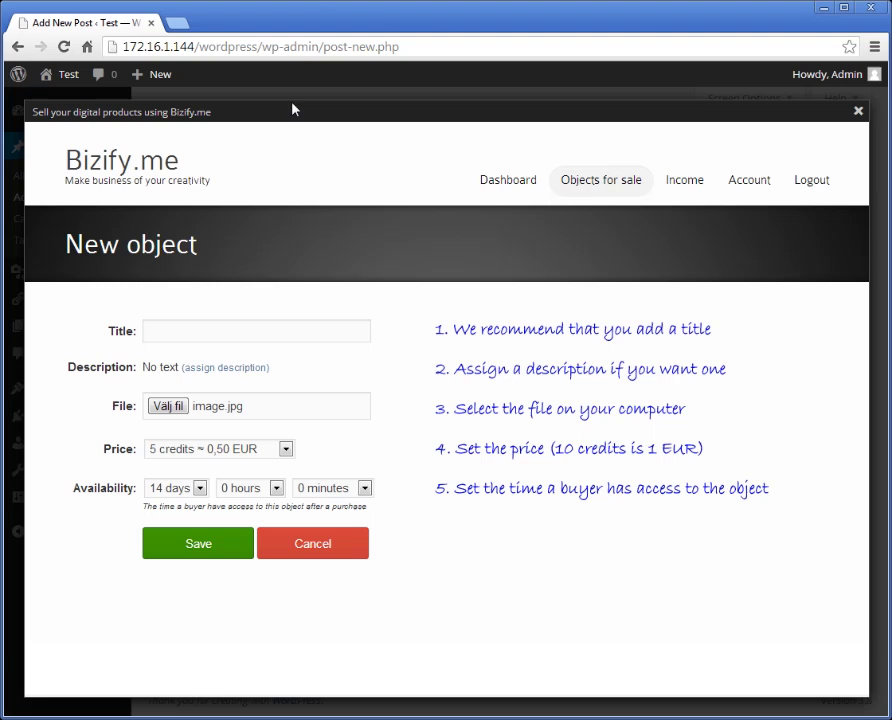
left_click(212, 336)
type("My ")
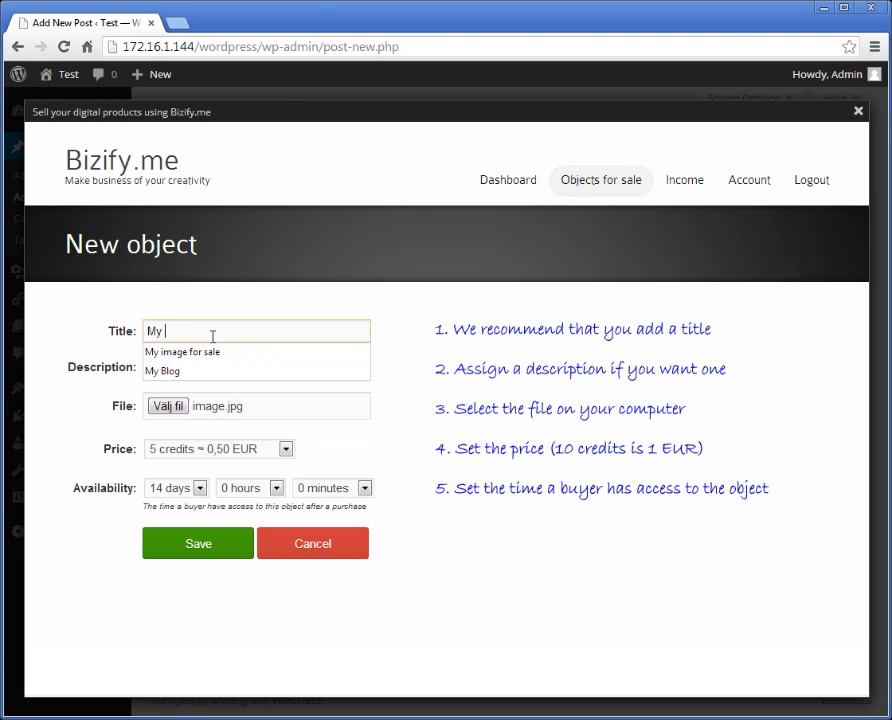
type("image for s")
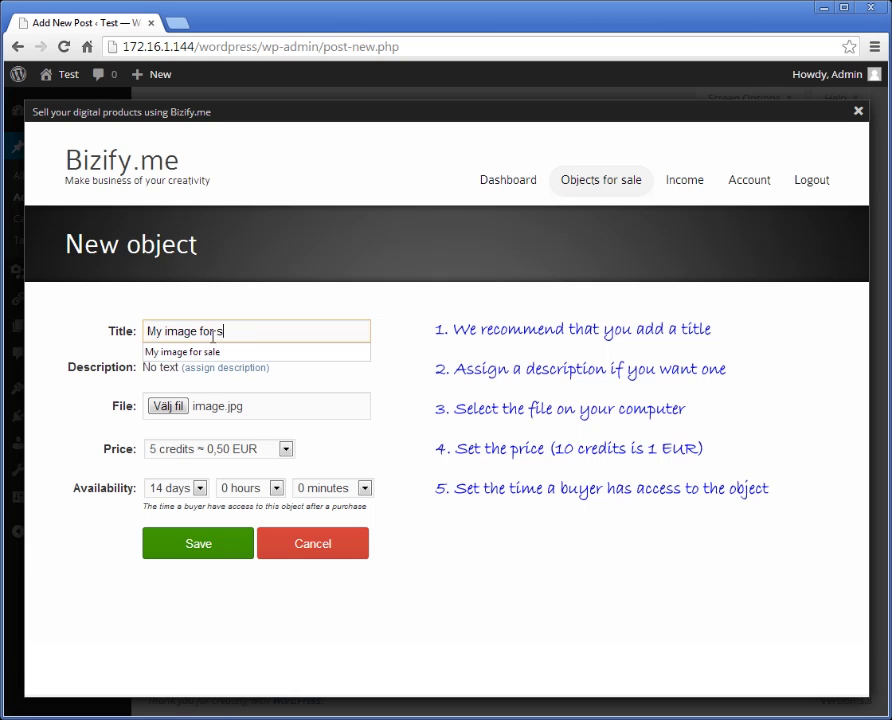
type("ale")
left_click(88, 434)
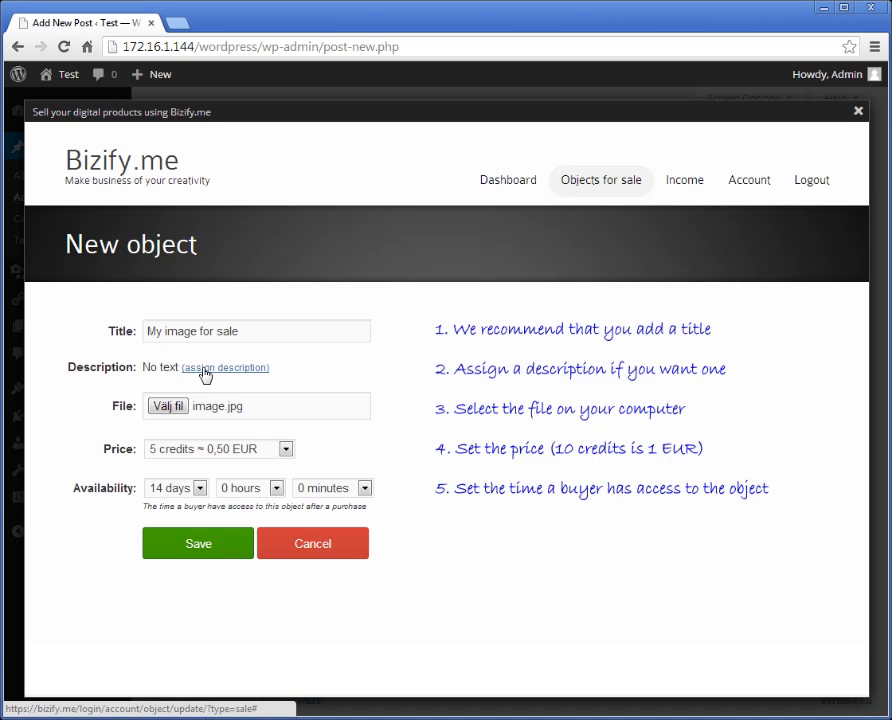
Review the price options and keep the object's price at 5 credits.
left_click(227, 457)
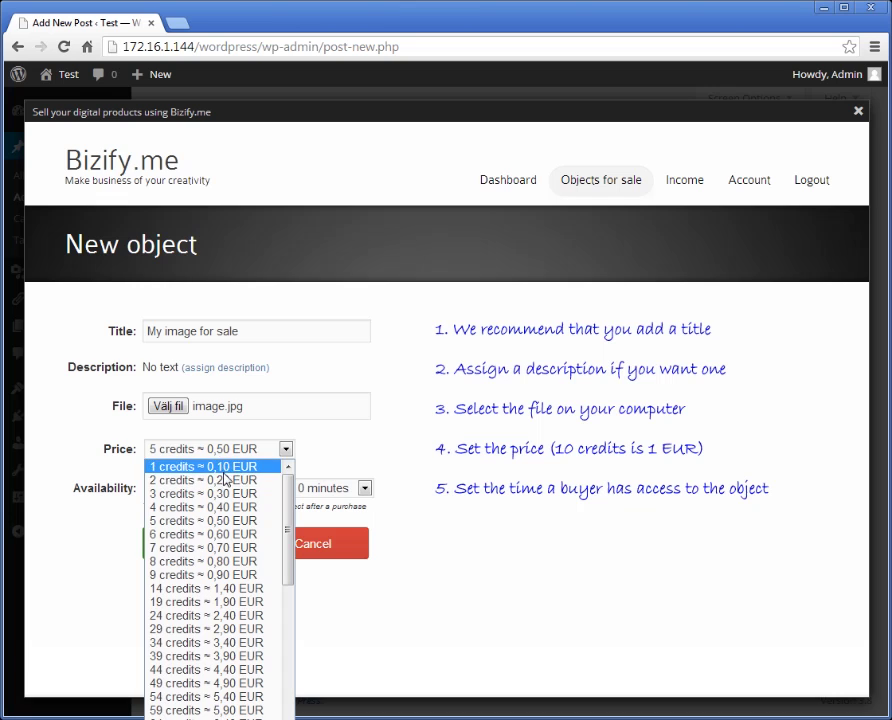
scroll(226, 486, "down", 6)
scroll(200, 482, "down", 2)
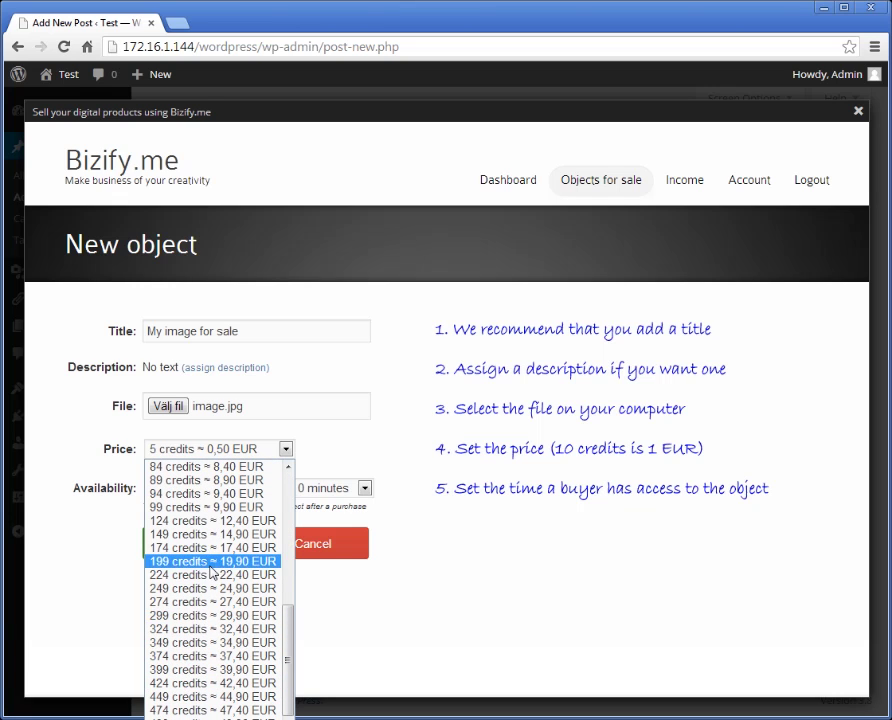
scroll(199, 546, "up", 2)
scroll(199, 546, "up", 5)
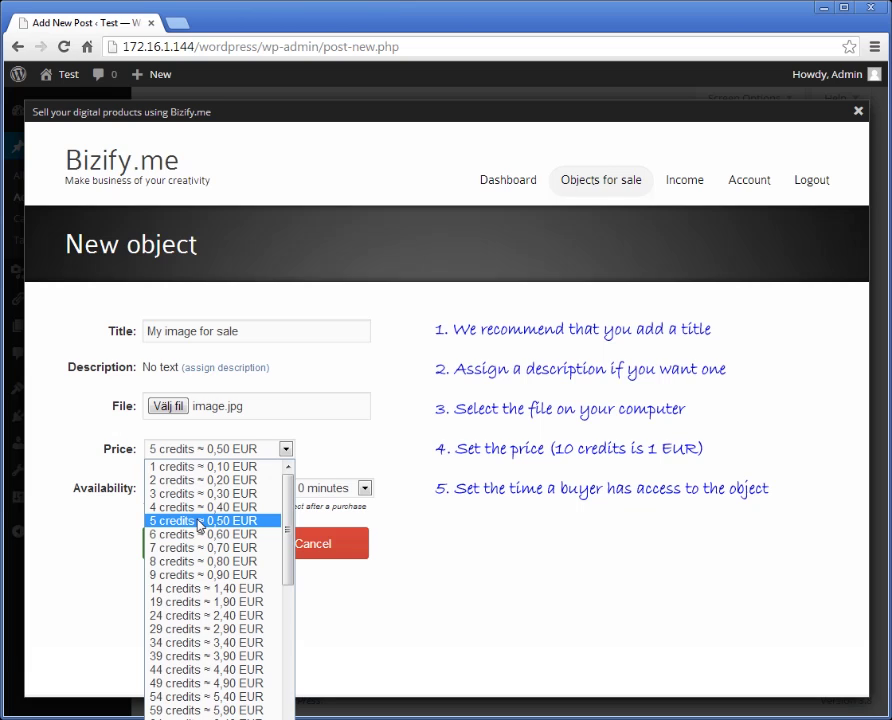
left_click(199, 521)
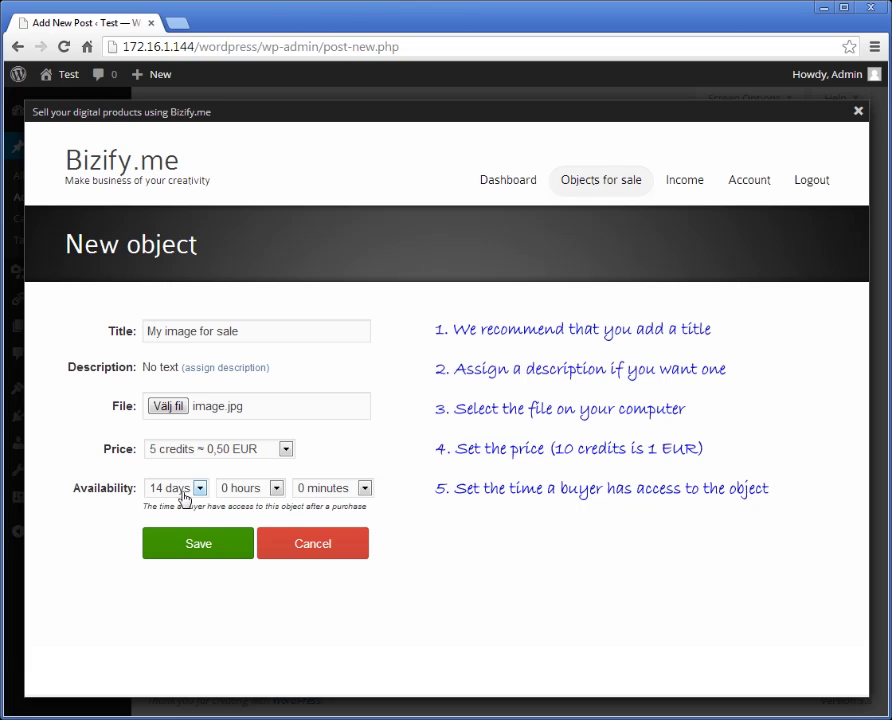
Confirm access availability at 14 days, 0 hours, 0 minutes.
left_click(183, 497)
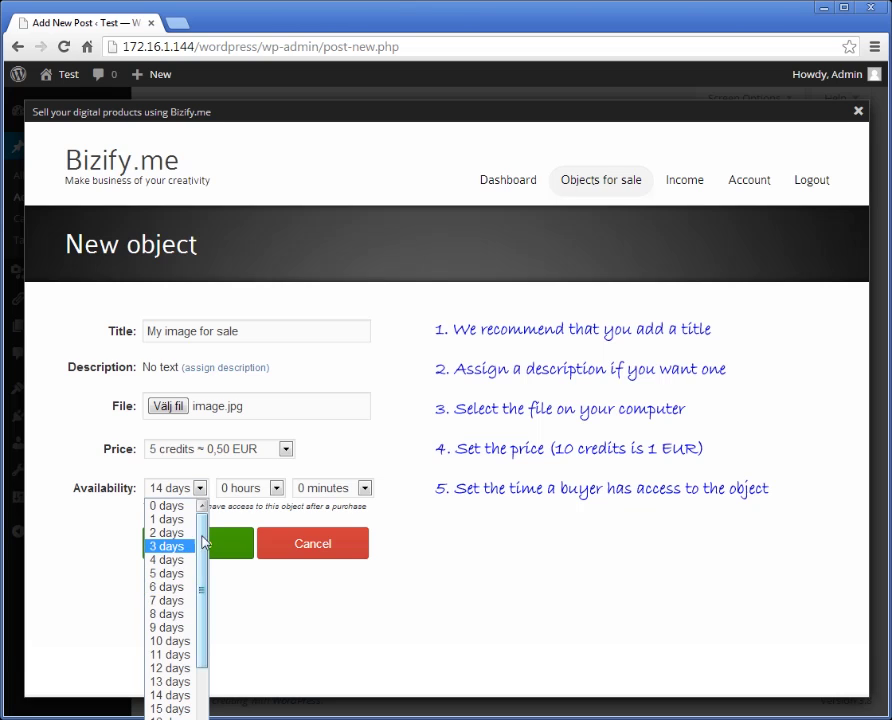
left_click(245, 489)
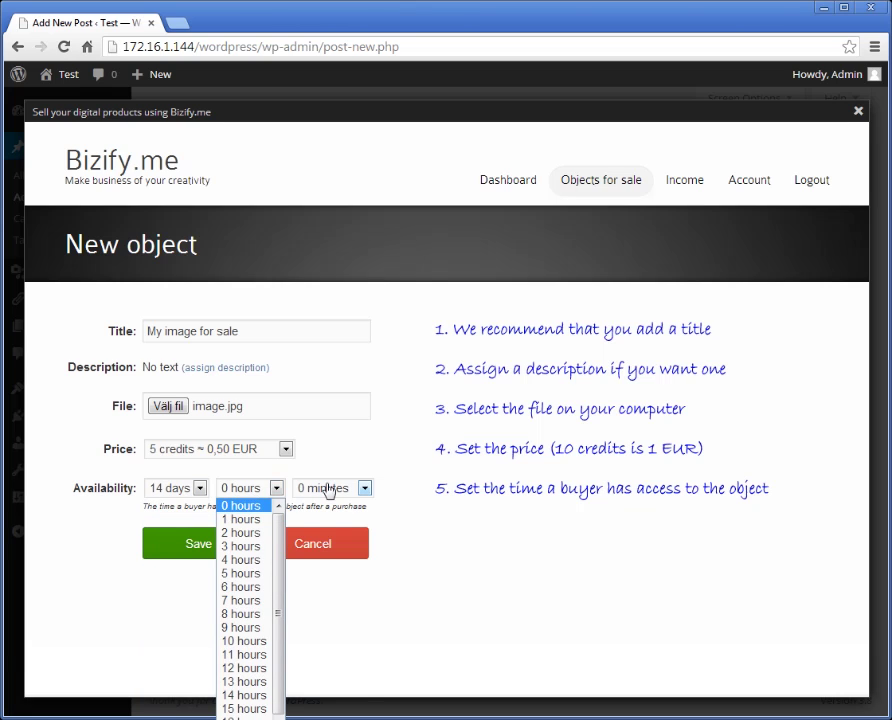
left_click(327, 489)
left_click(182, 496)
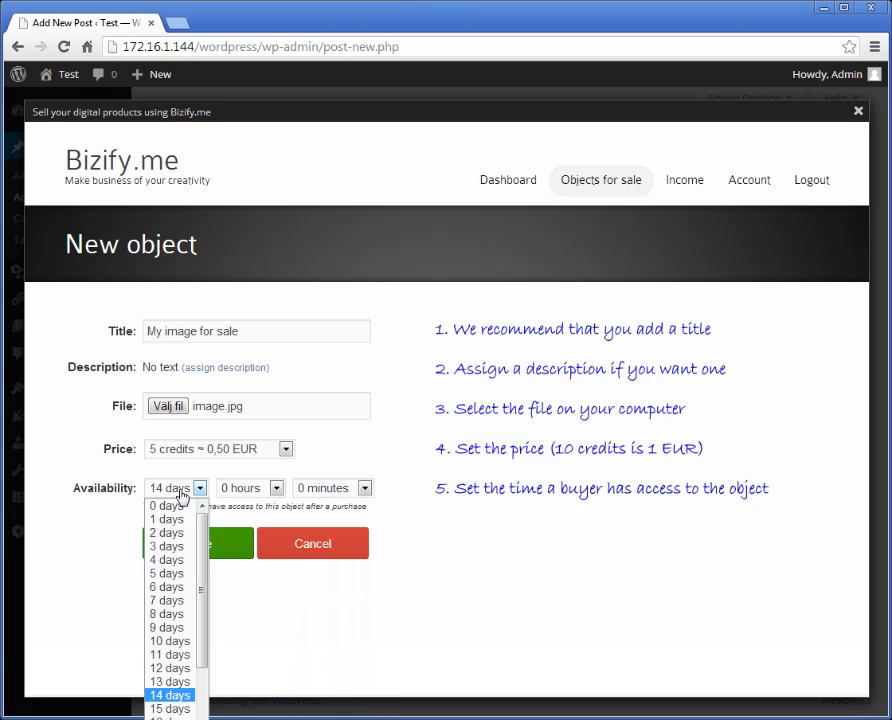
left_click(182, 492)
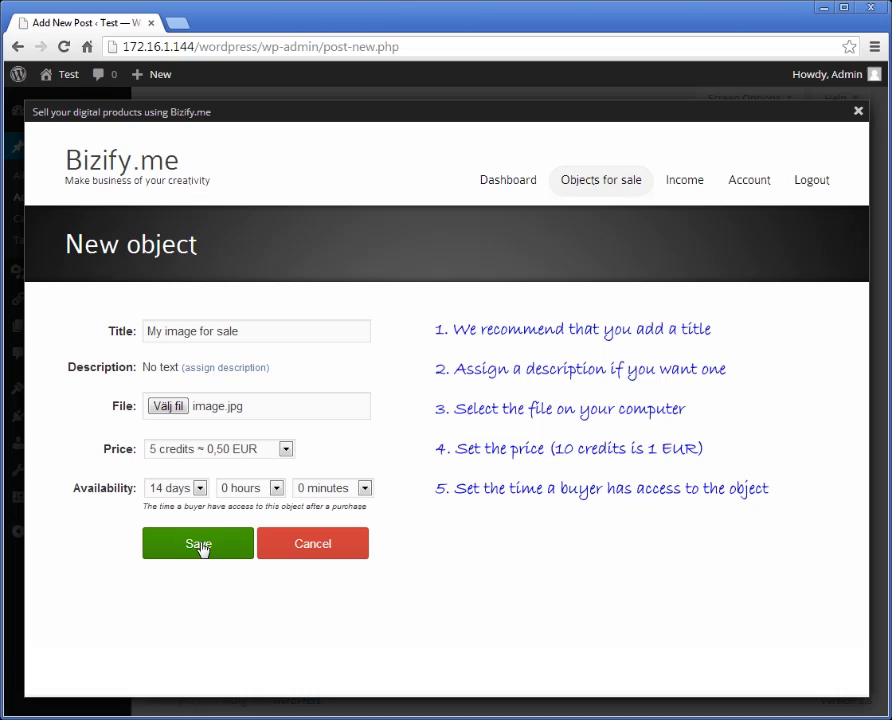
Save the sale object, insert its shortcode into 'New blog post', and publish it.
left_click(200, 545)
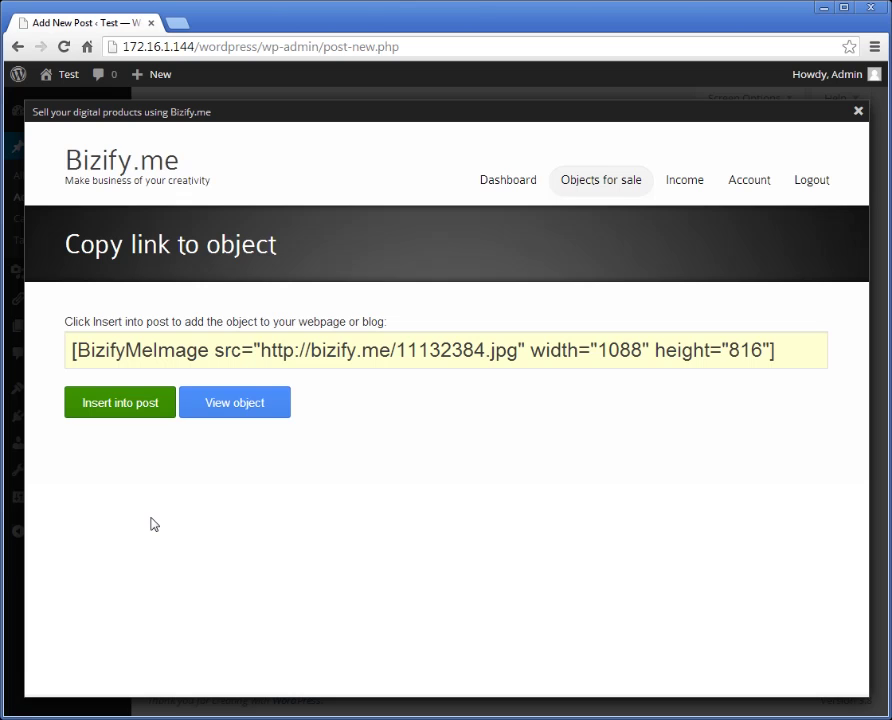
left_click(127, 408)
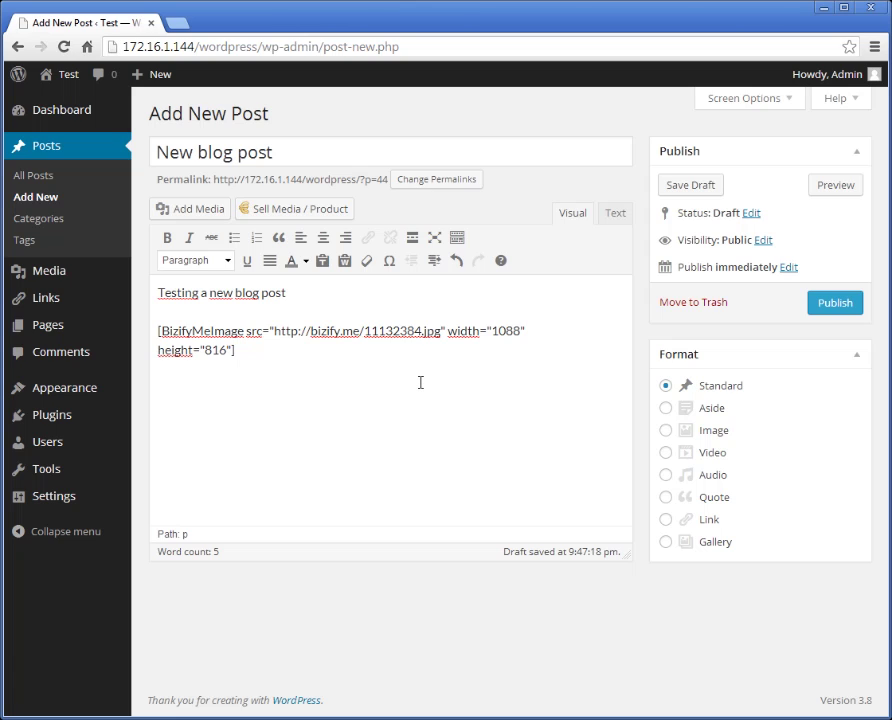
left_click(832, 304)
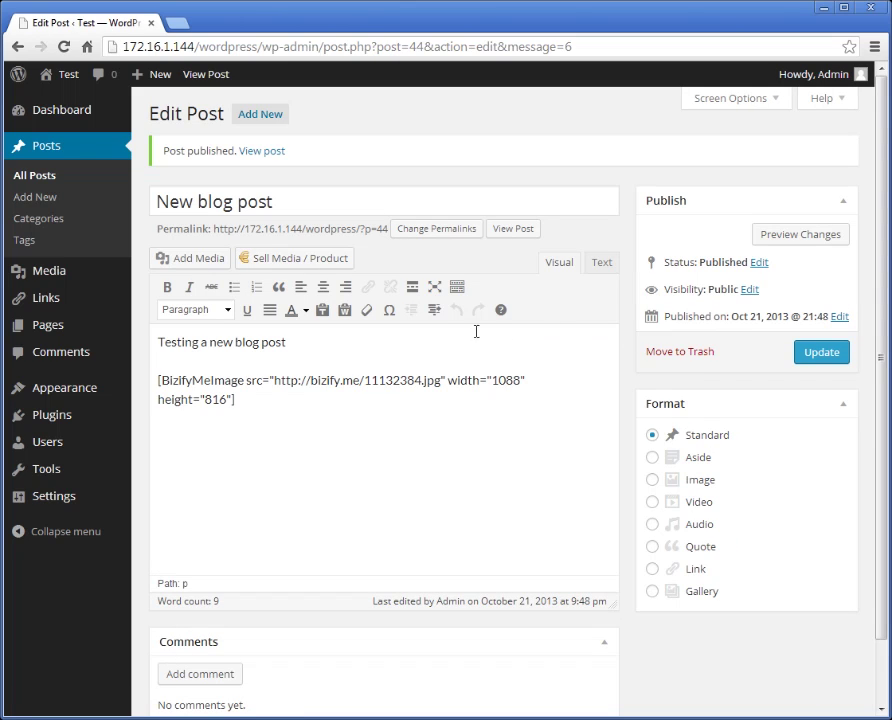
View the published post's blurred Bizify.me image, then return to the admin Dashboard.
left_click(265, 152)
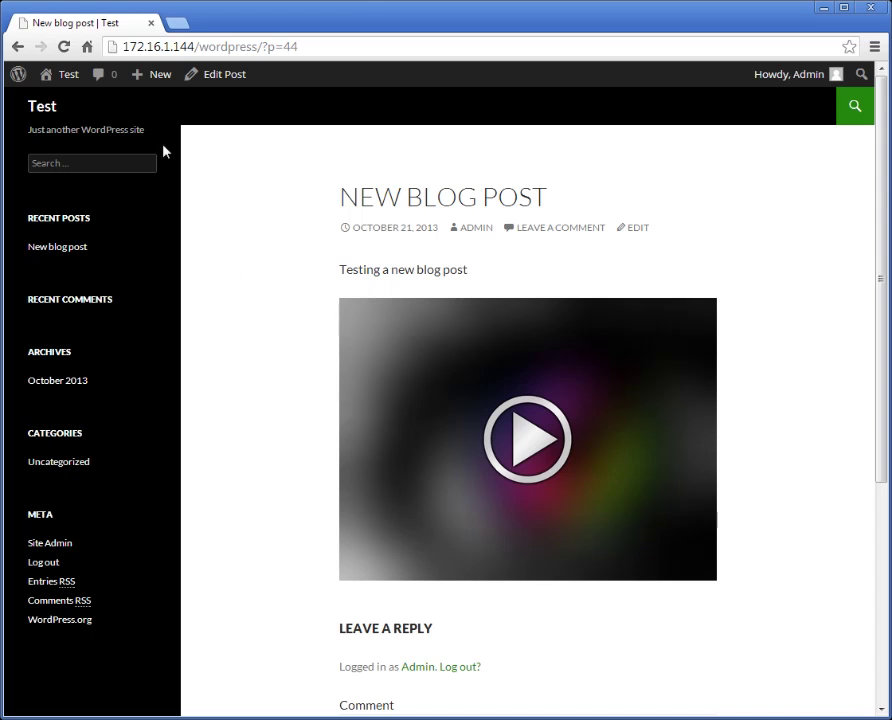
left_click(70, 84)
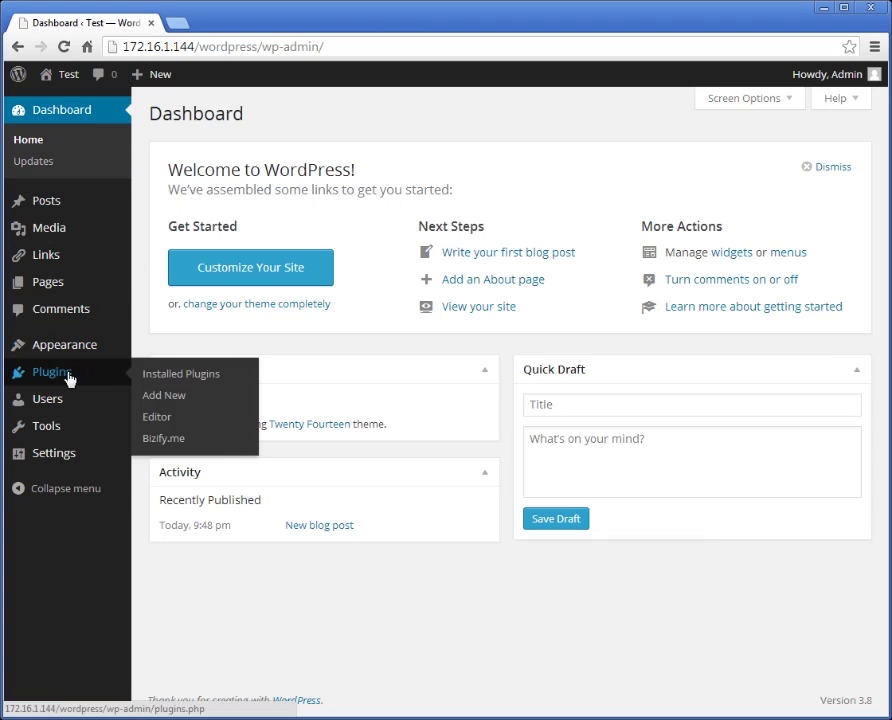
Open the Bizify.me plugin settings and show the 'What is my account-ID?' help.
mouse_move(51, 372)
left_click(164, 442)
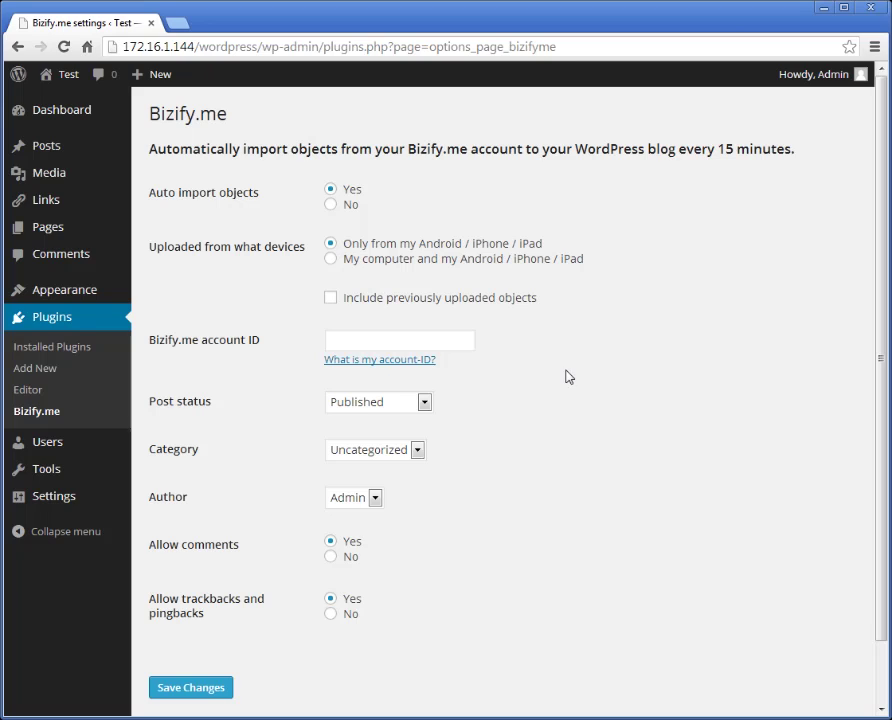
left_click(409, 362)
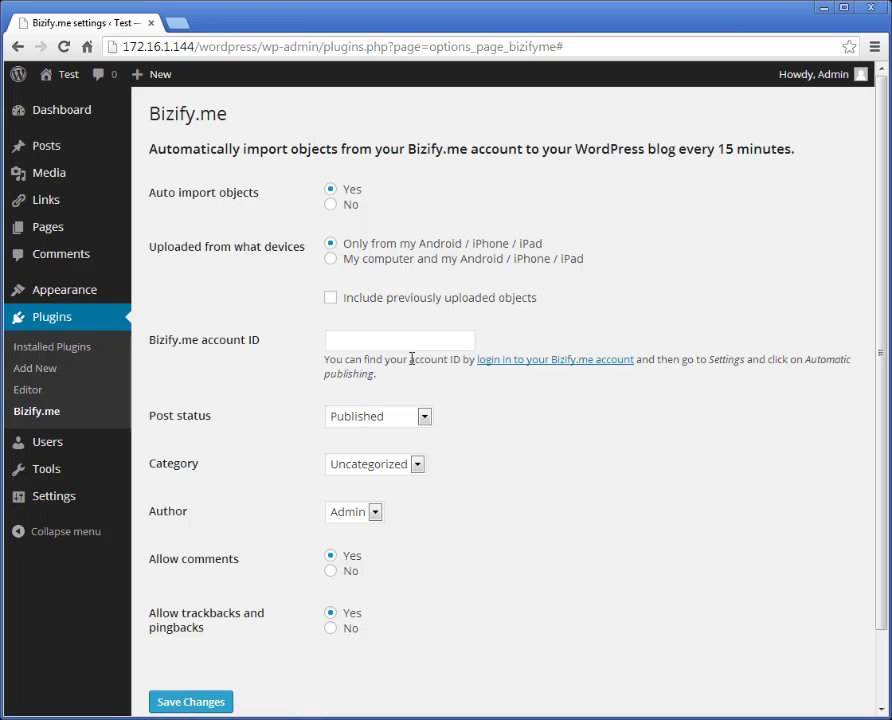
Log in to Bizify.me and copy the account ID from Account > Automatic publishing.
left_click(562, 367)
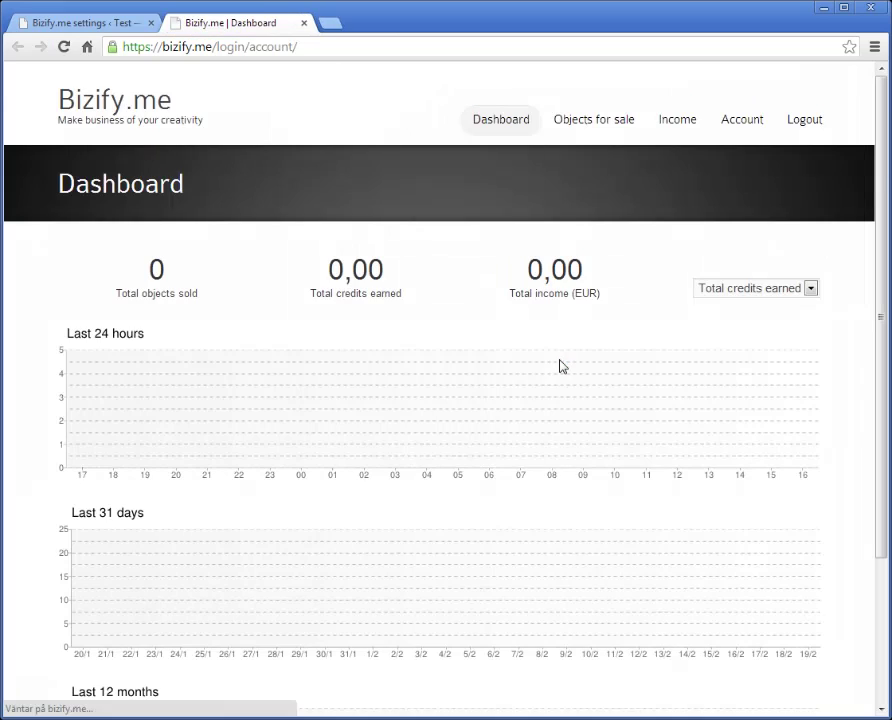
left_click(740, 124)
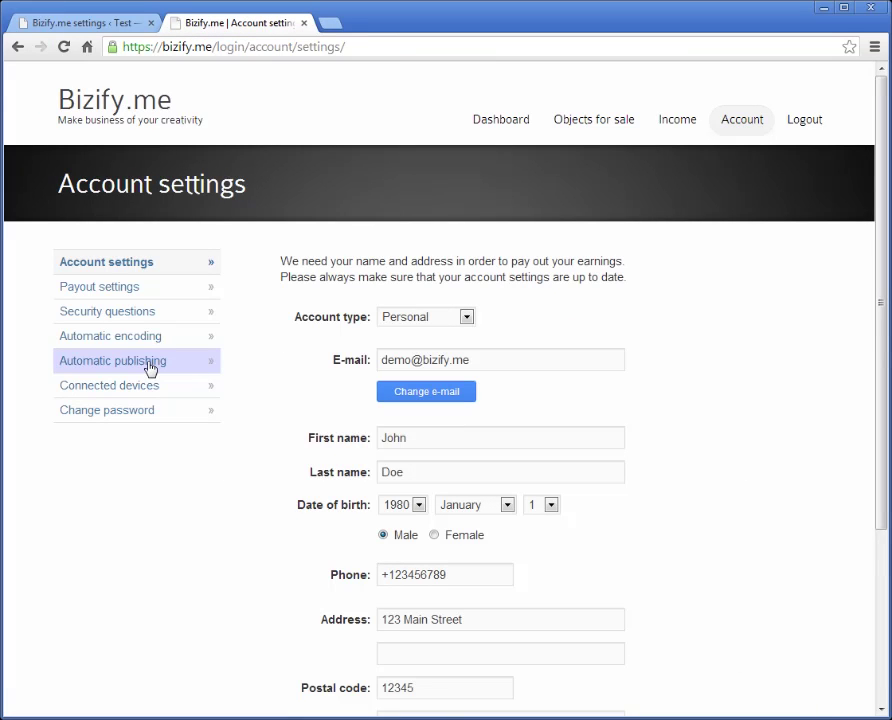
left_click(150, 368)
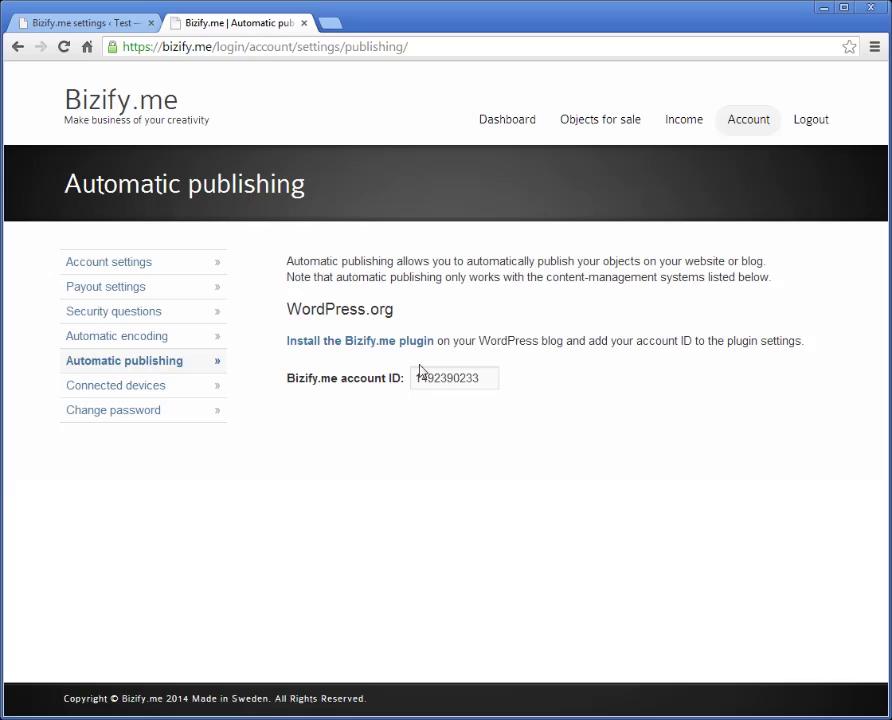
left_click(488, 378)
left_click_drag(488, 378, 412, 378)
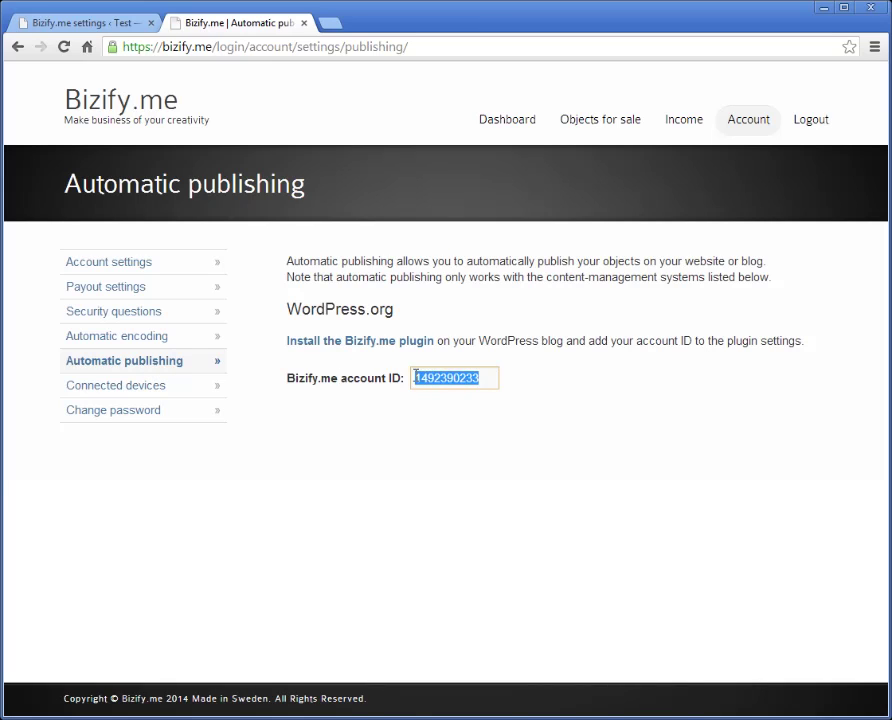
right_click(470, 380)
left_click(500, 454)
left_click(304, 23)
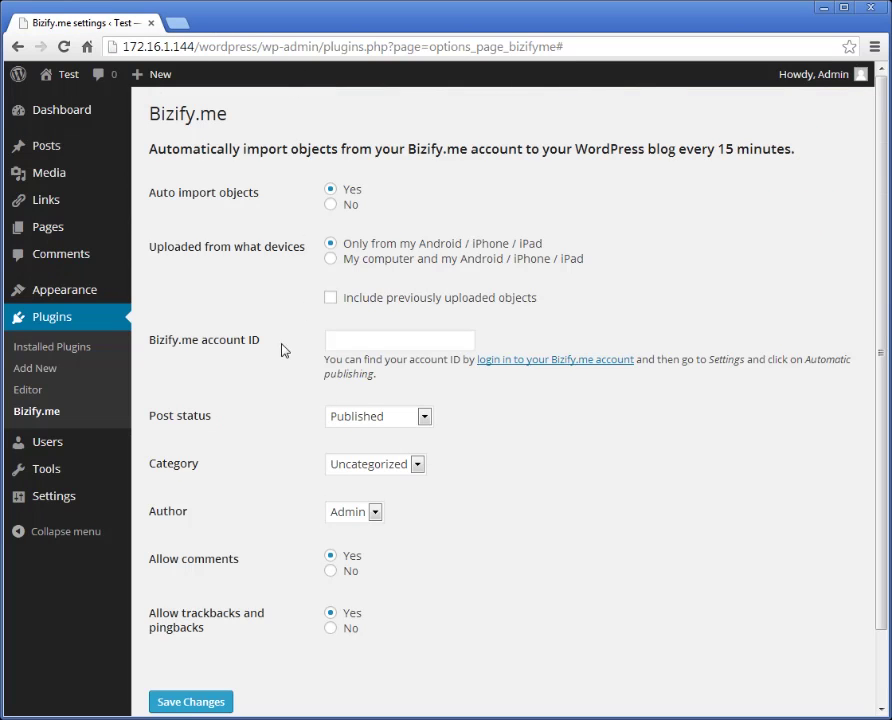
left_click(348, 343)
right_click(348, 343)
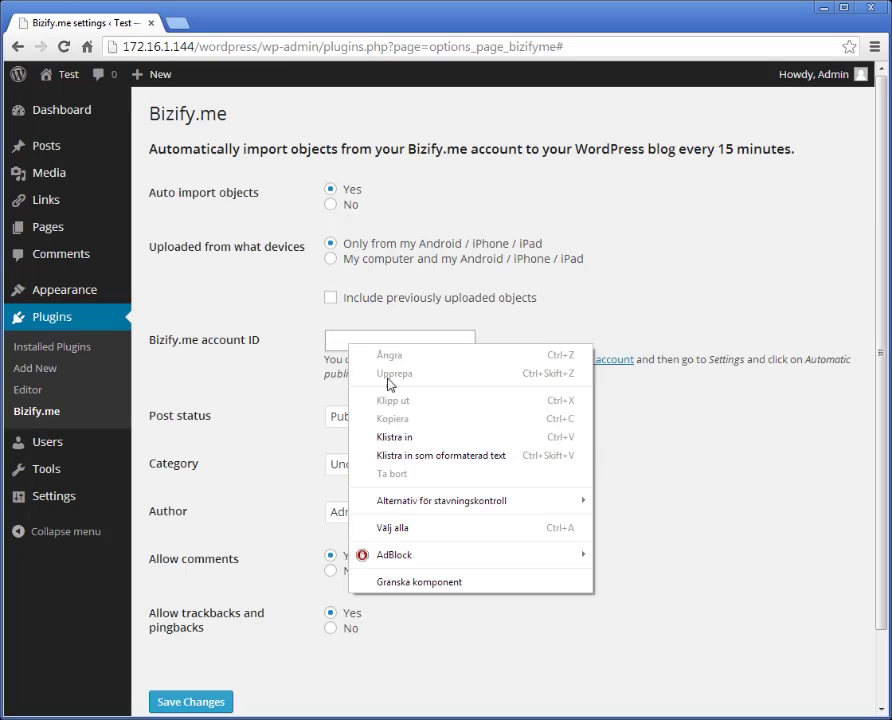
left_click(431, 457)
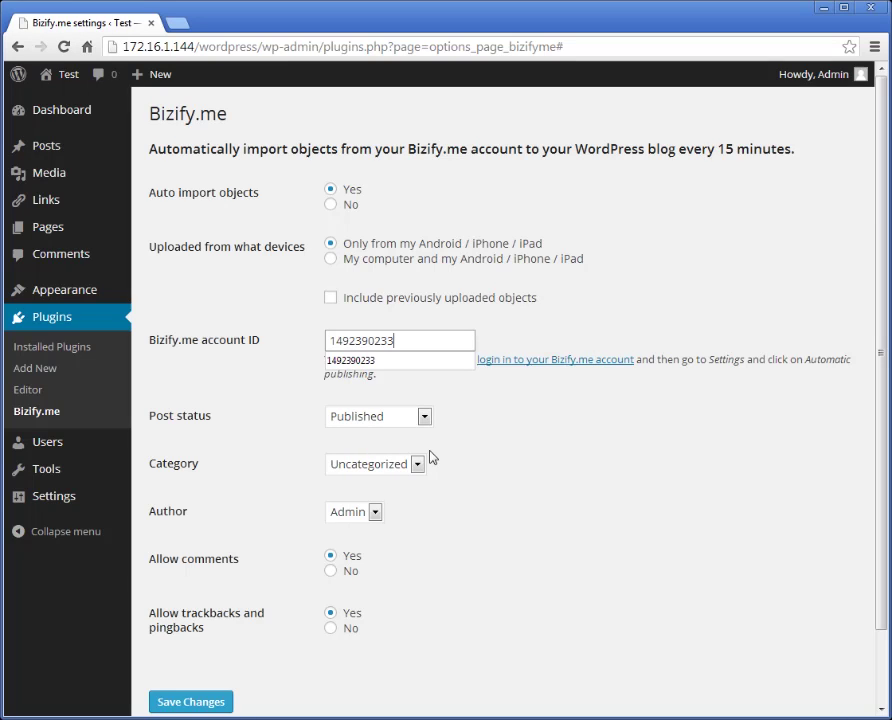
left_click(551, 519)
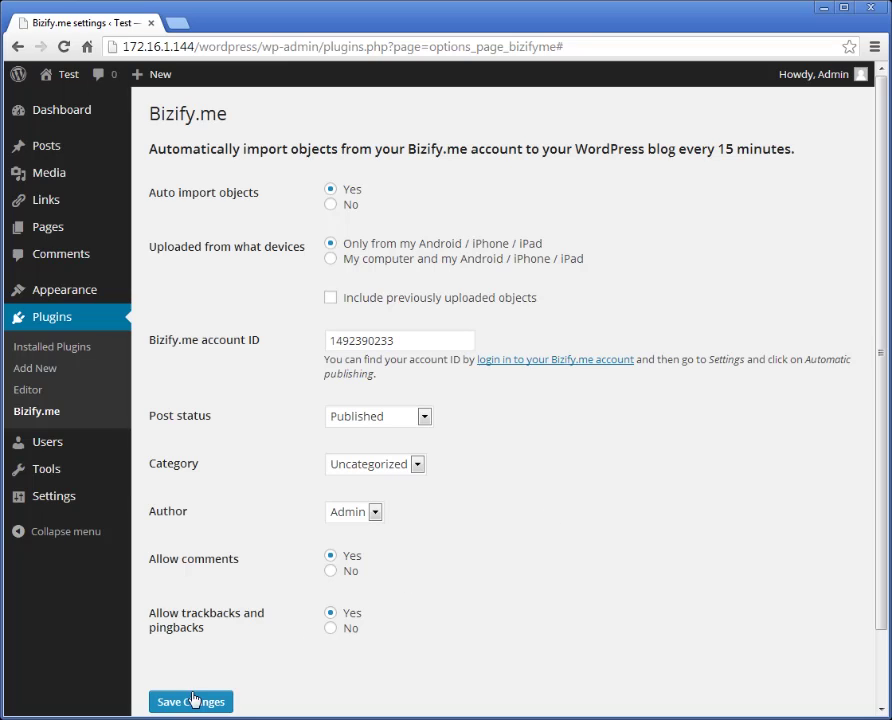
scroll(193, 700, "down", 2)
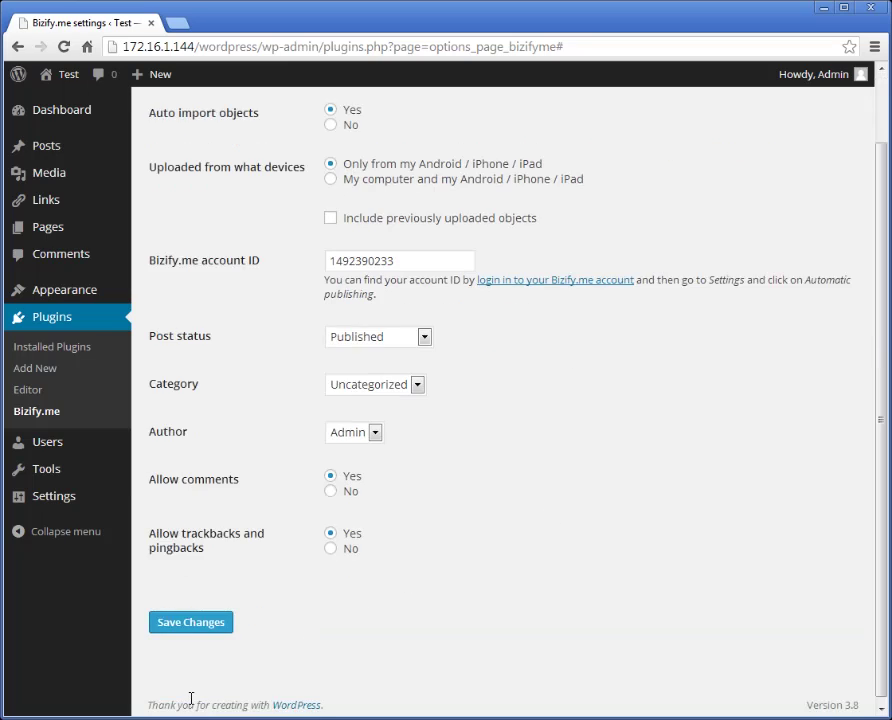
left_click(192, 628)
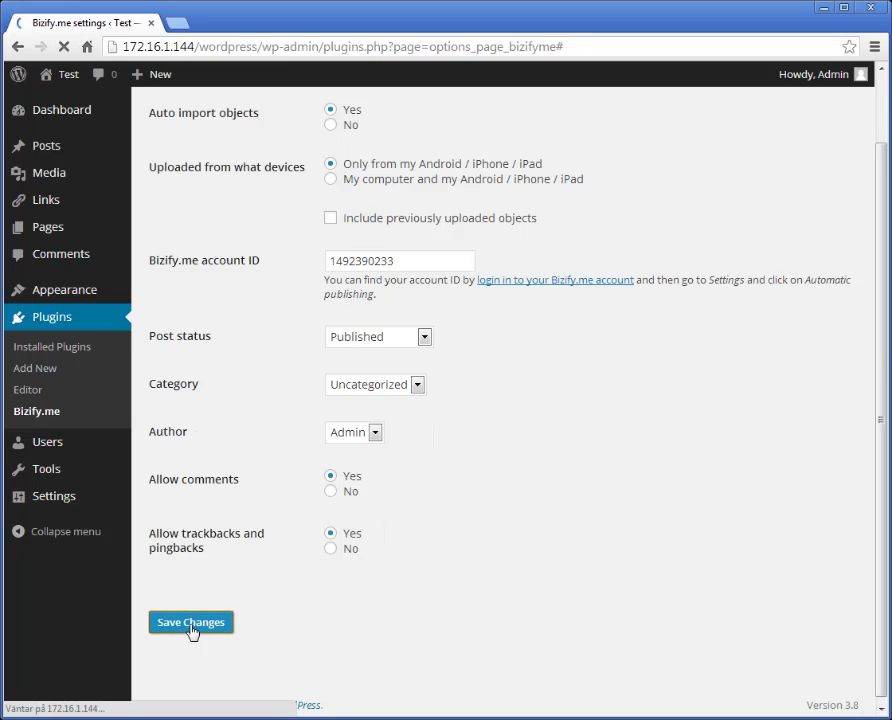